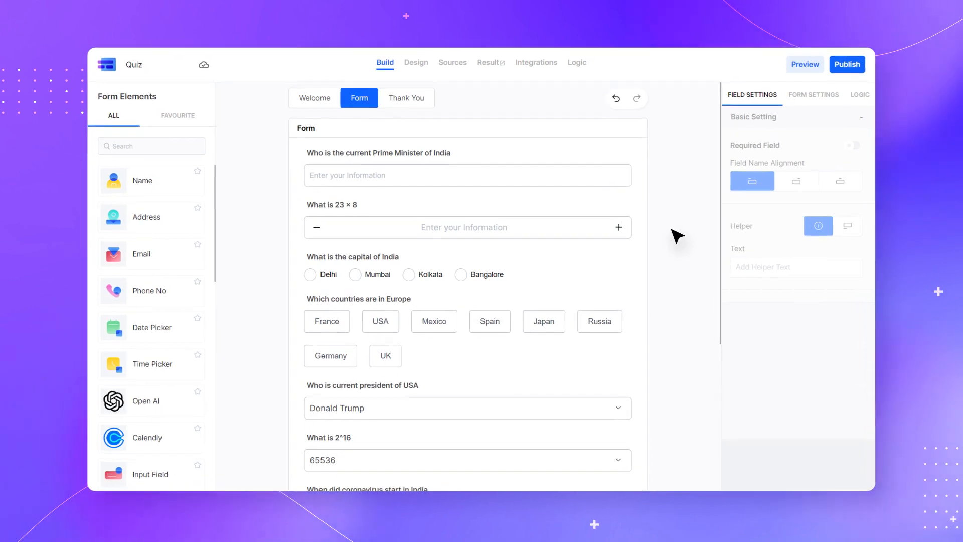
Enable the quiz option for the form and open the Quiz Builder.
{"action": "scroll", "coordinate": [448, 360], "scroll_direction": "down", "scroll_amount": 5}
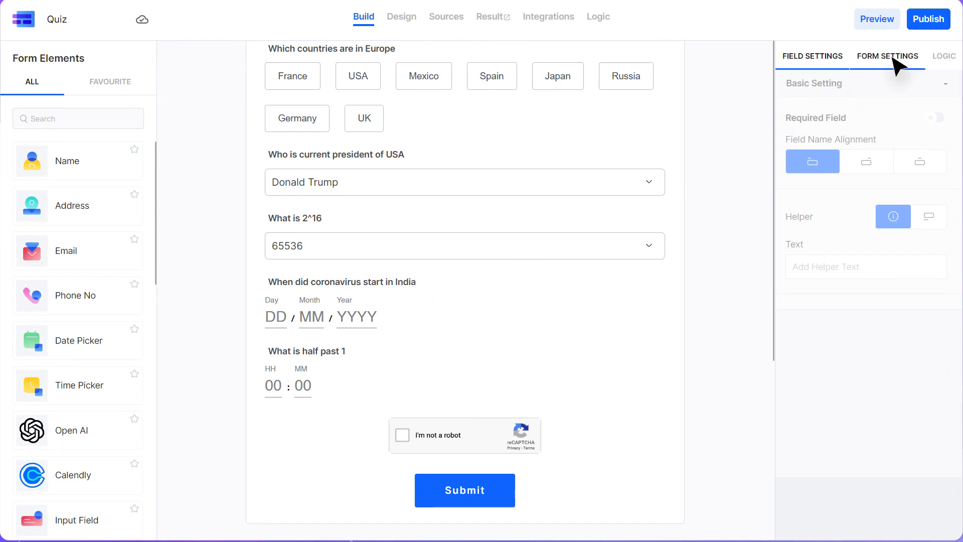
{"action": "left_click", "coordinate": [890, 59]}
{"action": "left_click", "coordinate": [935, 183]}
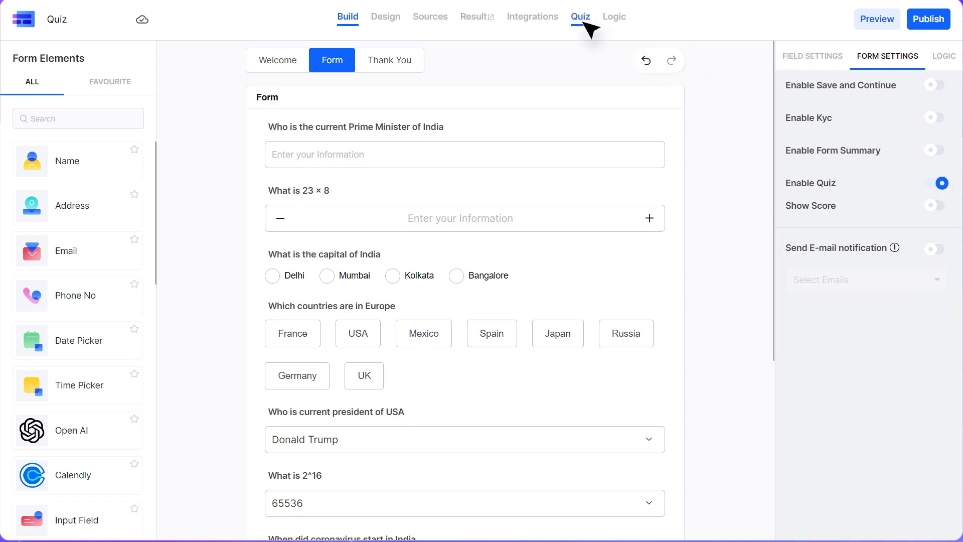
{"action": "left_click", "coordinate": [590, 30]}
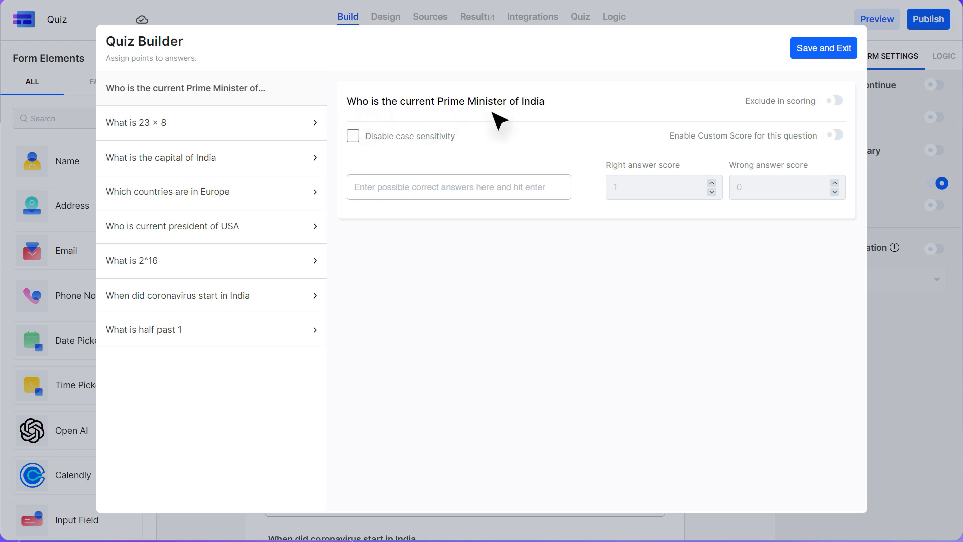
Keep the Prime Minister question in scoring and add the accepted answers Modi, Narendra Modi, Narendramodi and Mr. Narendra Modi.
{"action": "left_click", "coordinate": [835, 101]}
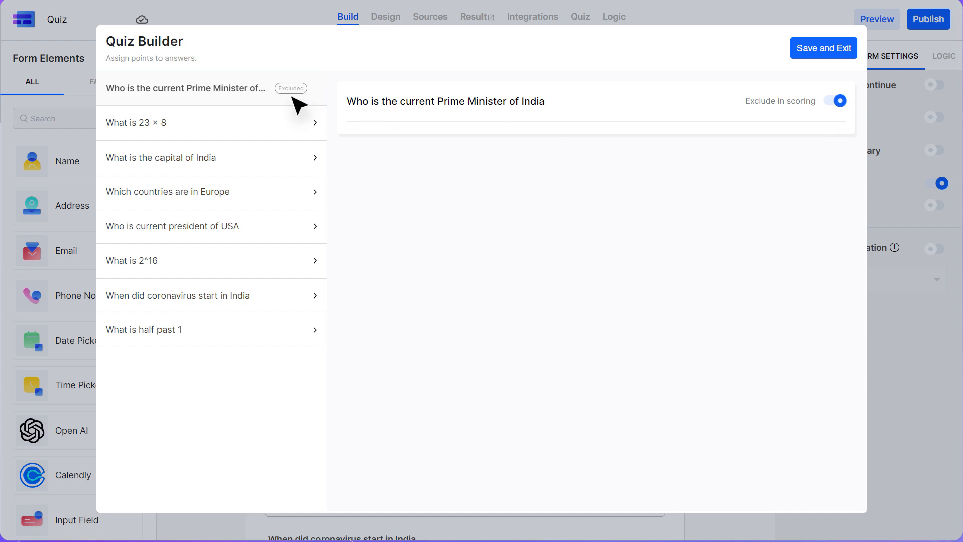
{"action": "left_click", "coordinate": [836, 101]}
{"action": "left_click", "coordinate": [449, 195]}
{"action": "type", "text": "Modi"}
{"action": "key", "text": "Return"}
{"action": "type", "text": "Narendra Modi"}
{"action": "key", "text": "Return"}
{"action": "type", "text": "Narendramodi"}
{"action": "key", "text": "Return"}
{"action": "type", "text": "Mr. Narendra Modi"}
{"action": "key", "text": "Return"}
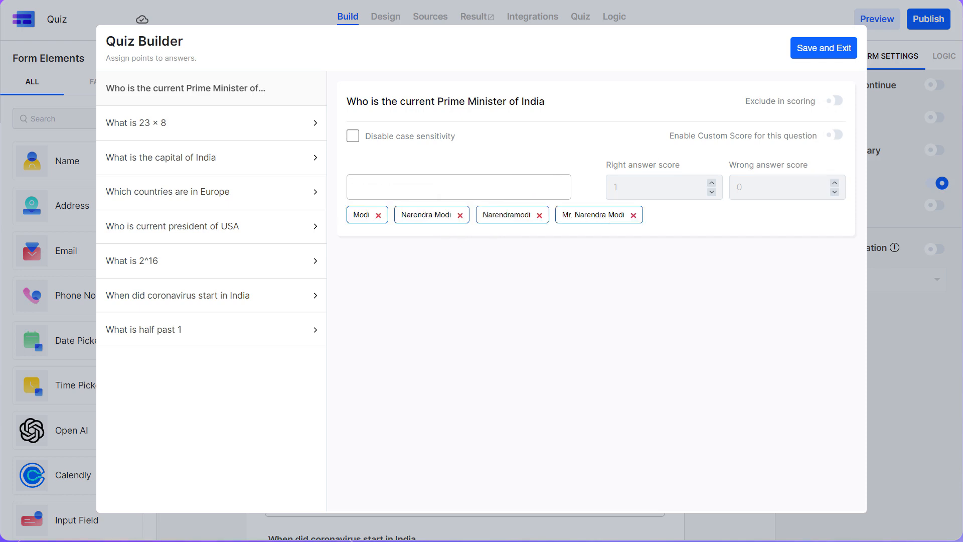
Disable case sensitivity for the Prime Minister question and set custom scores of 5 for right and -5 for wrong answers.
{"action": "left_click", "coordinate": [354, 136]}
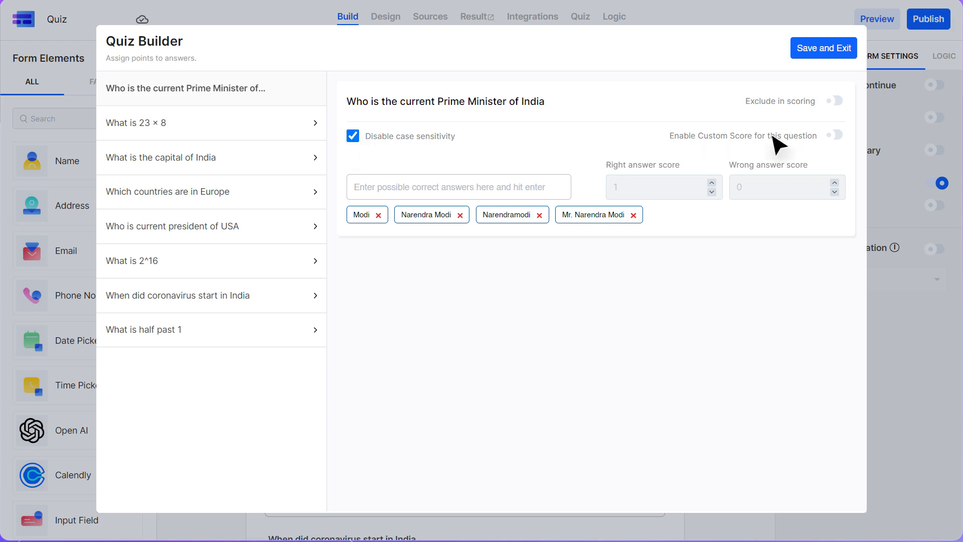
{"action": "left_click", "coordinate": [834, 135]}
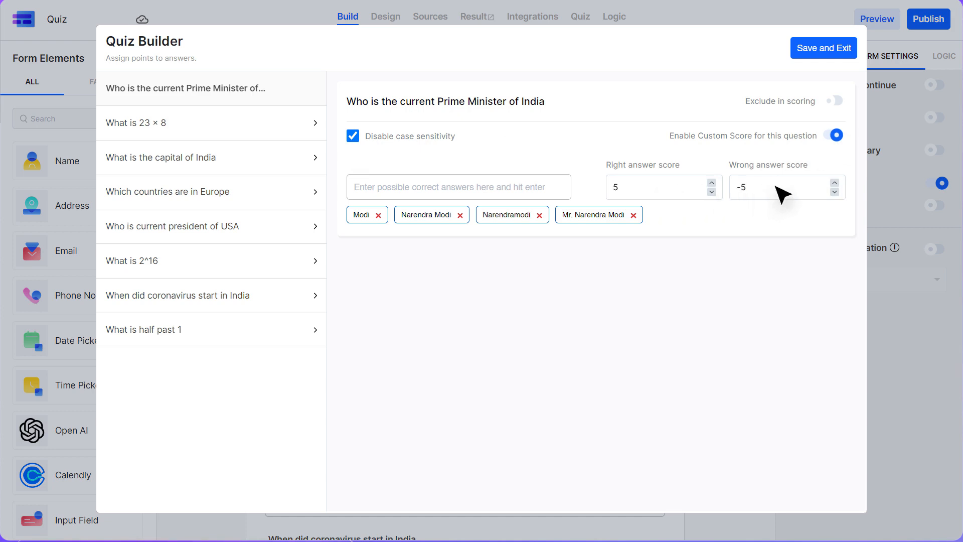
Add 184 as the correct answer to the question "What is 23 × 8".
{"action": "left_click", "coordinate": [153, 127]}
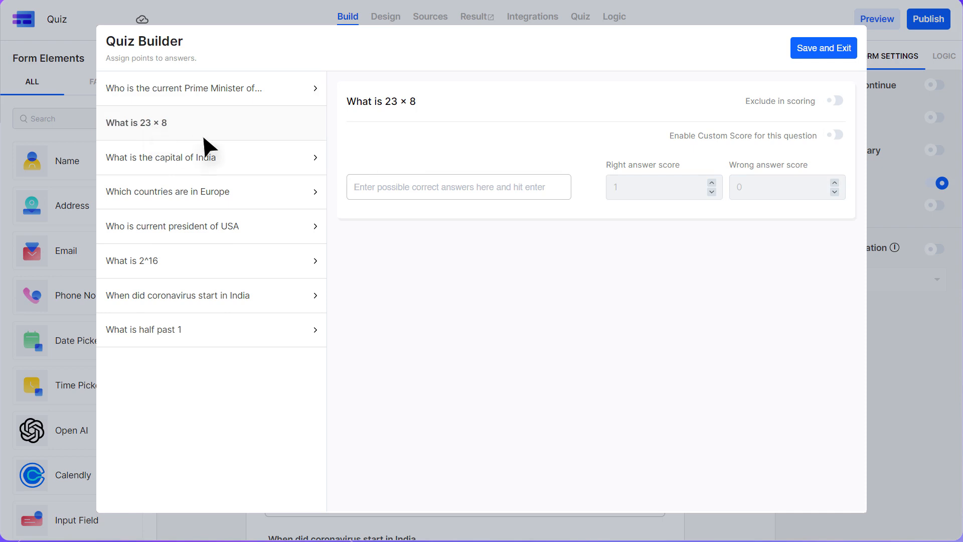
{"action": "left_click", "coordinate": [430, 195]}
{"action": "type", "text": "184"}
{"action": "key", "text": "Return"}
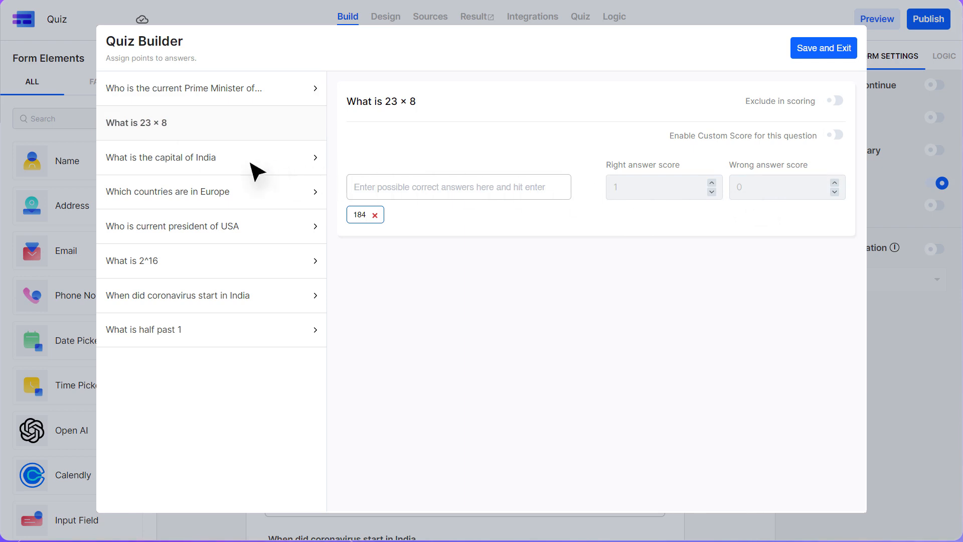
For the capital of India question, mark Delhi correct and set custom scores of 5 for Delhi and -2 for each other city.
{"action": "left_click", "coordinate": [199, 160]}
{"action": "left_click", "coordinate": [353, 169]}
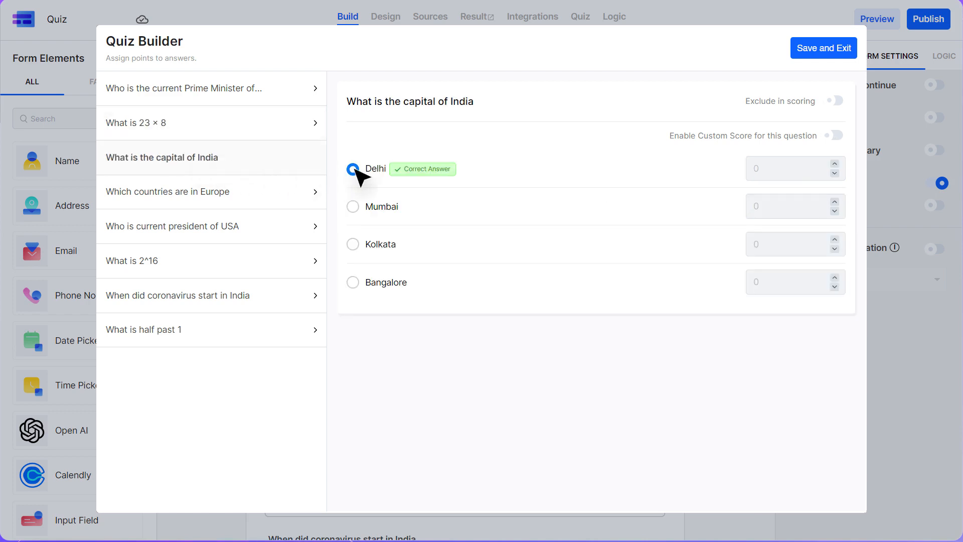
{"action": "left_click", "coordinate": [838, 137]}
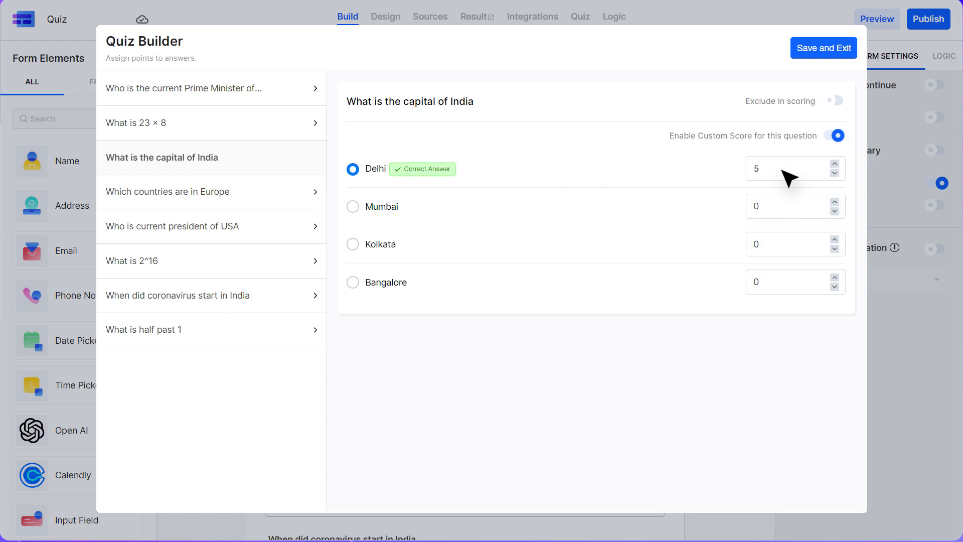
{"action": "double_click", "coordinate": [781, 197]}
{"action": "type", "text": "-2"}
{"action": "double_click", "coordinate": [780, 249]}
{"action": "type", "text": "-2"}
{"action": "double_click", "coordinate": [780, 281]}
{"action": "type", "text": "-2"}
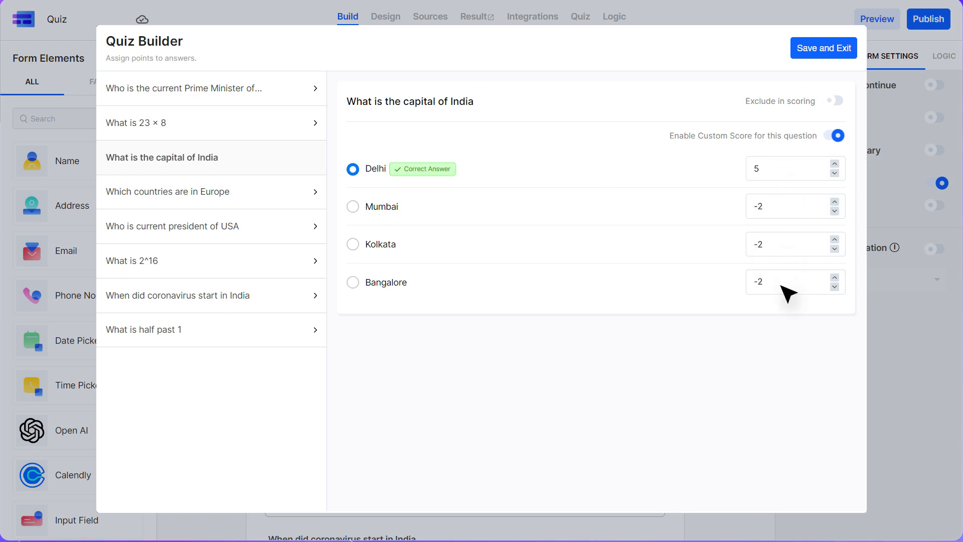
For the Europe question, mark France, Spain and Germany correct with custom scores of 2 each, and give the other countries -1.
{"action": "left_click", "coordinate": [200, 196]}
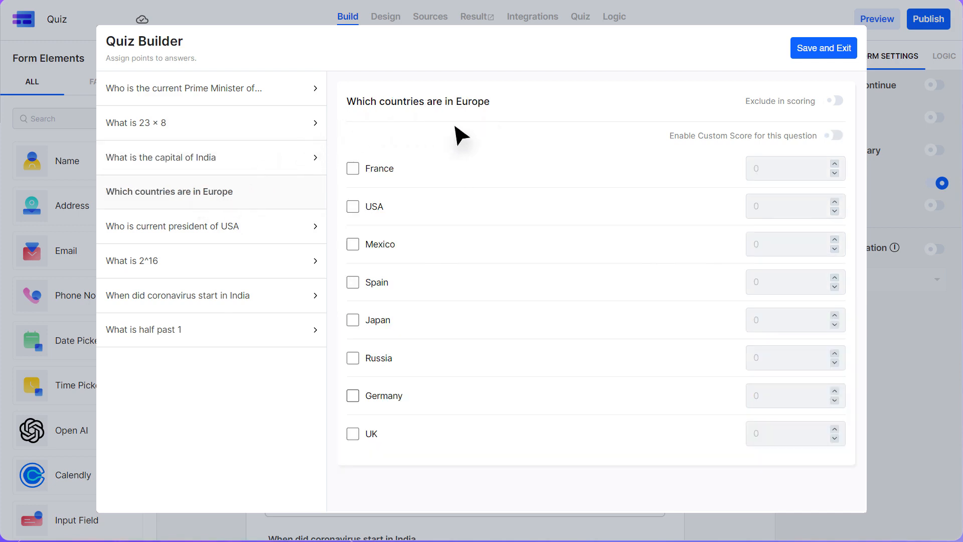
{"action": "left_click", "coordinate": [353, 168]}
{"action": "left_click", "coordinate": [353, 282]}
{"action": "left_click", "coordinate": [352, 395]}
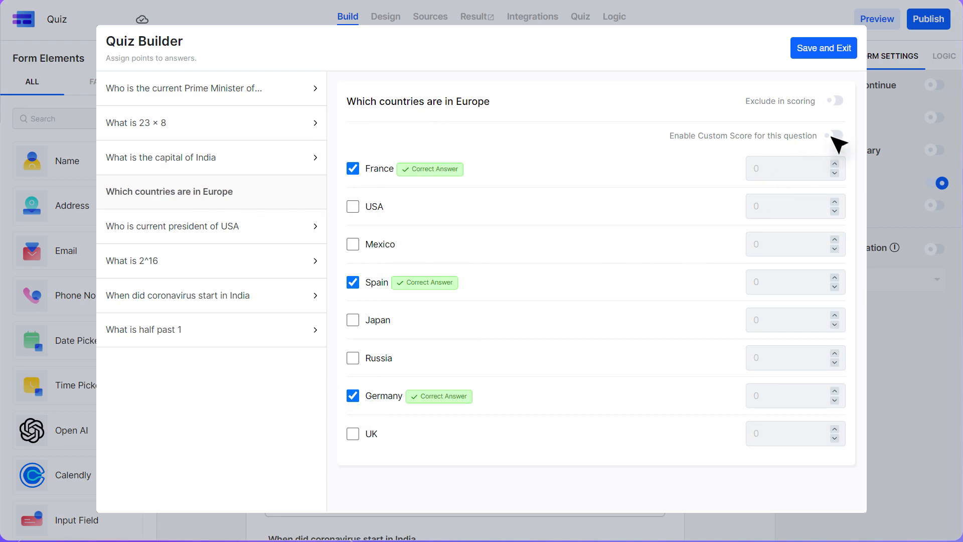
{"action": "left_click", "coordinate": [836, 136]}
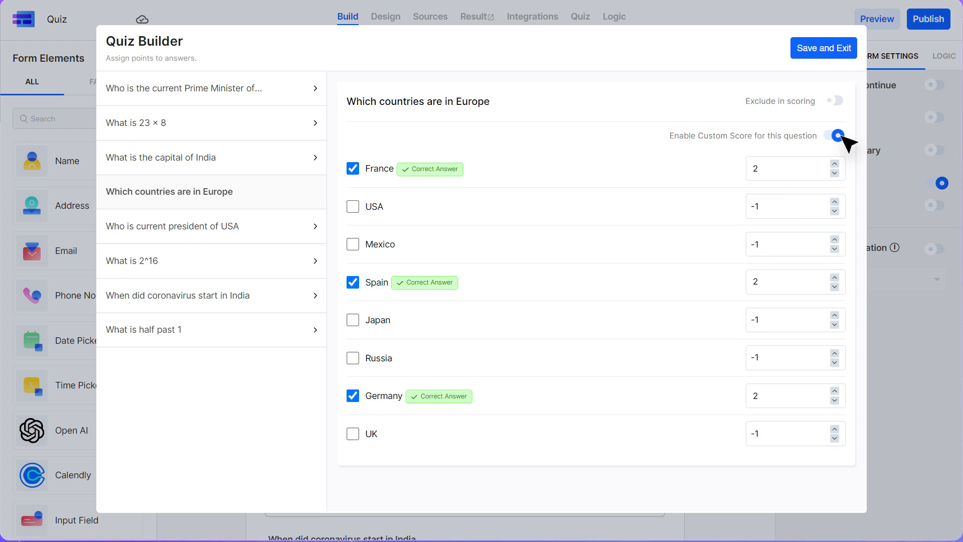
For the US president question, mark Joe Biden correct with a custom score of 1 and give the other options -1.
{"action": "left_click", "coordinate": [221, 233]}
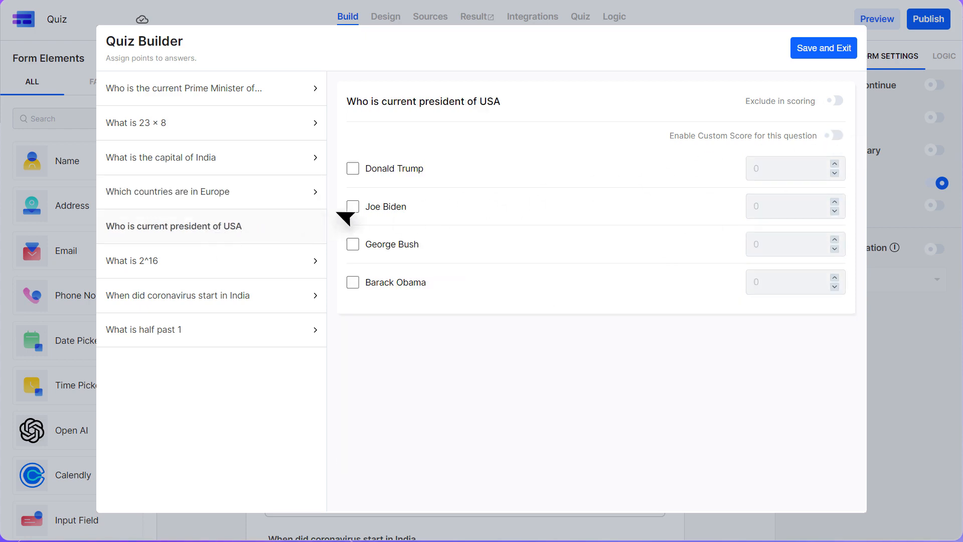
{"action": "left_click", "coordinate": [353, 206]}
{"action": "left_click", "coordinate": [838, 136]}
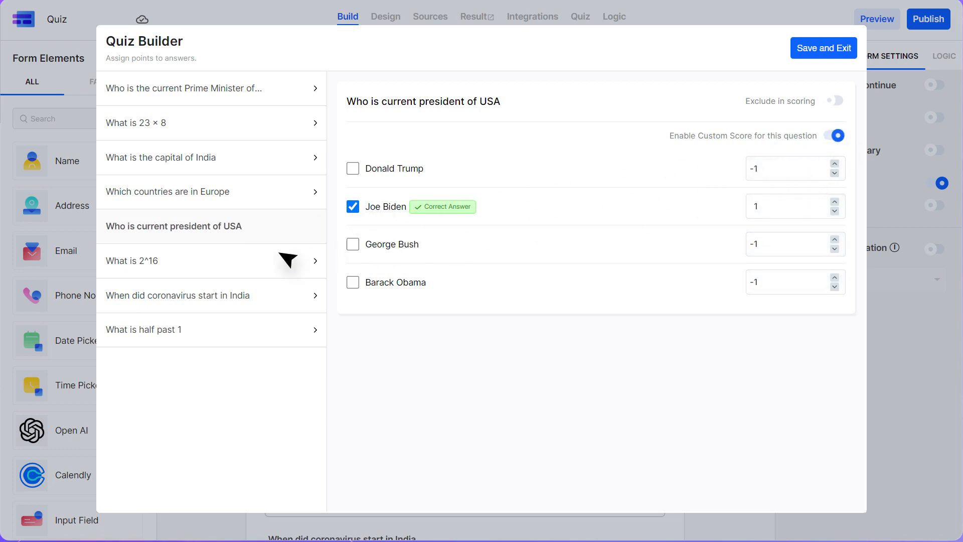
For the question "What is 2^16", mark 65536 correct and enable custom scoring with 1 point for it.
{"action": "left_click", "coordinate": [228, 261]}
{"action": "left_click", "coordinate": [353, 168]}
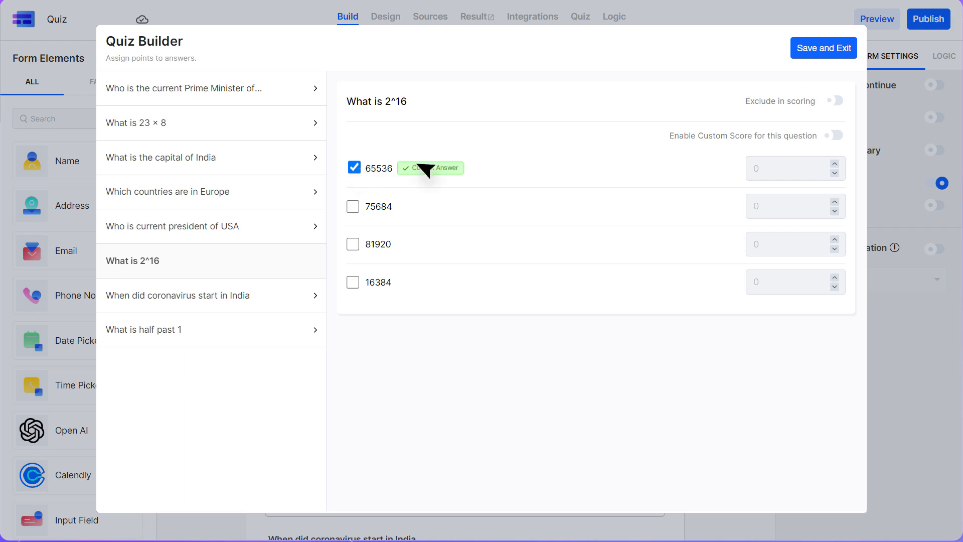
{"action": "left_click", "coordinate": [837, 136]}
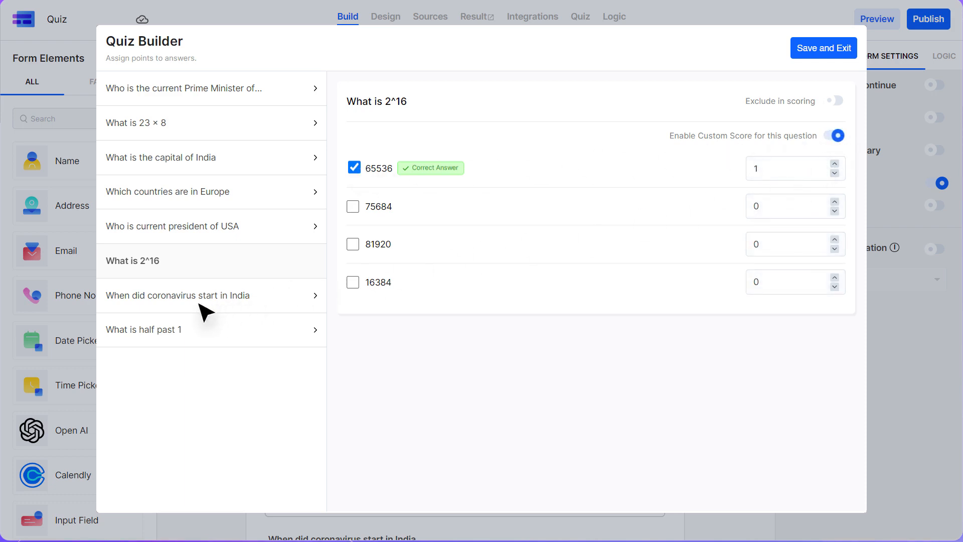
Set the coronavirus question's correct answer to 10/01/2020 and enable a custom right answer score of 5.
{"action": "left_click", "coordinate": [201, 304]}
{"action": "left_click", "coordinate": [423, 194]}
{"action": "type", "text": "10/01/2020"}
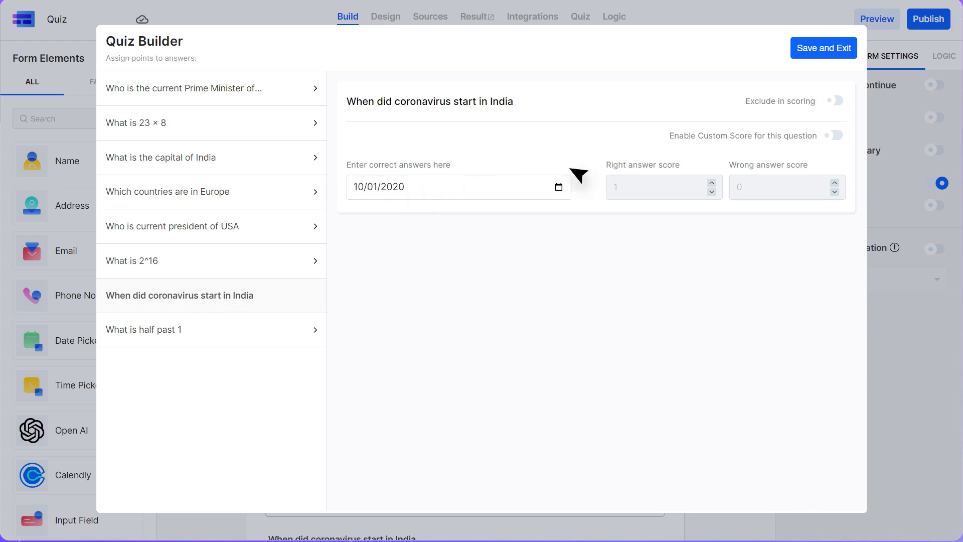
{"action": "left_click", "coordinate": [834, 136]}
{"action": "double_click", "coordinate": [640, 189]}
{"action": "type", "text": "5"}
Set the correct time for "What is half past 1" to 13 hours 30 minutes, and save and exit the Quiz Builder.
{"action": "left_click", "coordinate": [173, 335]}
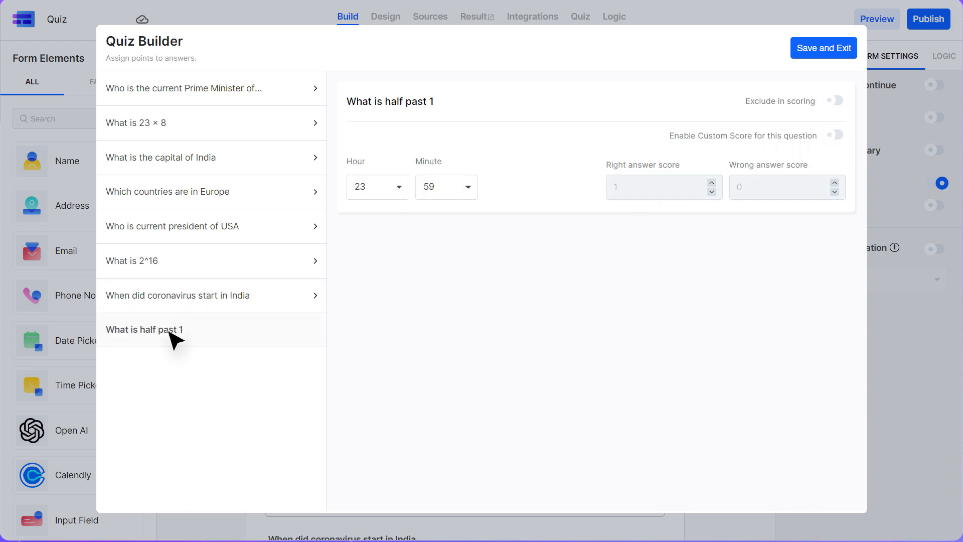
{"action": "left_click", "coordinate": [382, 198]}
{"action": "left_click", "coordinate": [382, 236]}
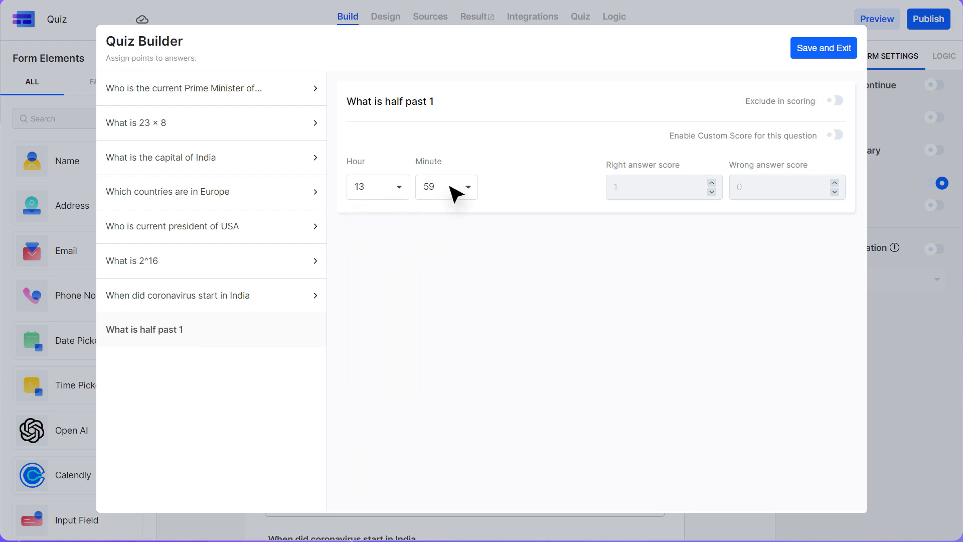
{"action": "left_click", "coordinate": [456, 189]}
{"action": "left_click", "coordinate": [454, 331]}
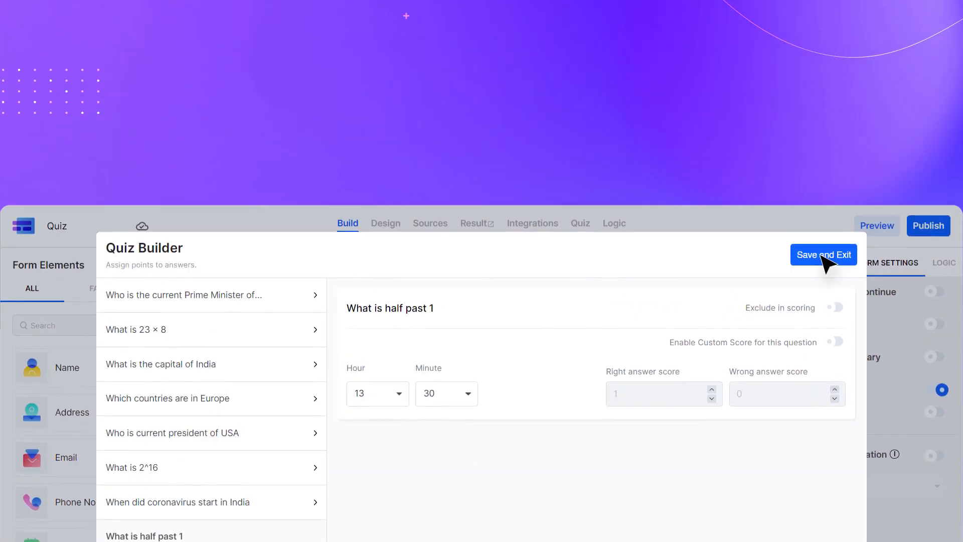
{"action": "left_click", "coordinate": [823, 254]}
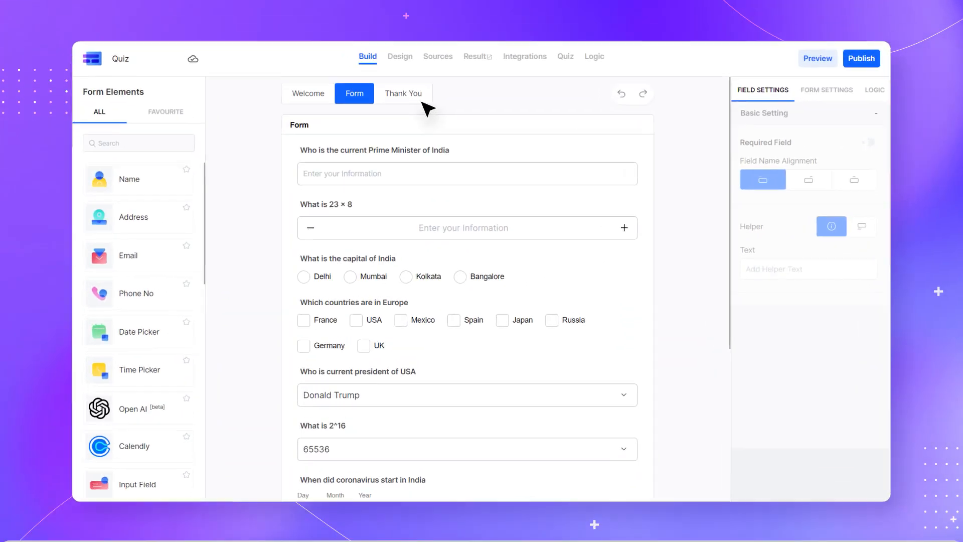
On the Thank You page, delete the default submission message and add a Quiz Score element.
{"action": "left_click", "coordinate": [408, 271]}
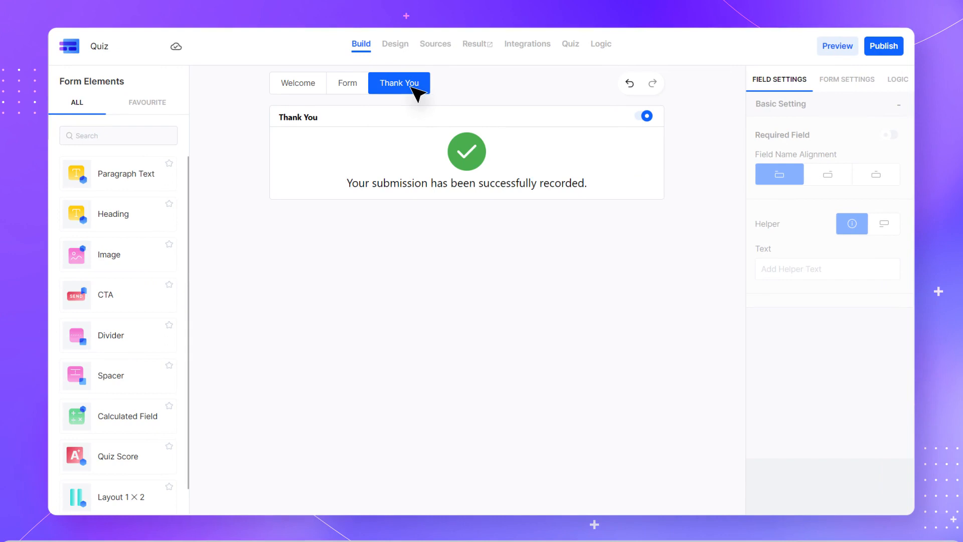
{"action": "left_click", "coordinate": [507, 163]}
{"action": "left_click", "coordinate": [586, 119]}
{"action": "left_click", "coordinate": [587, 119]}
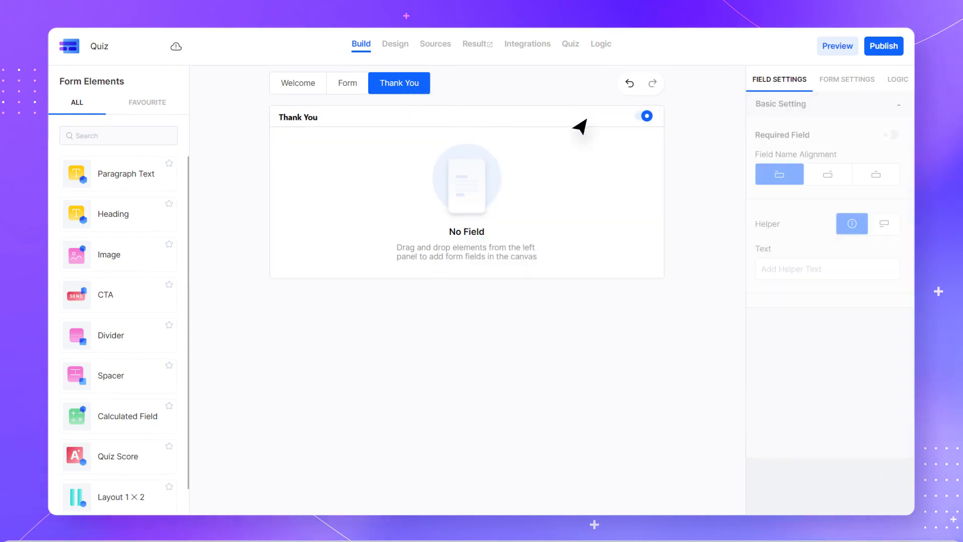
{"action": "left_click", "coordinate": [136, 458]}
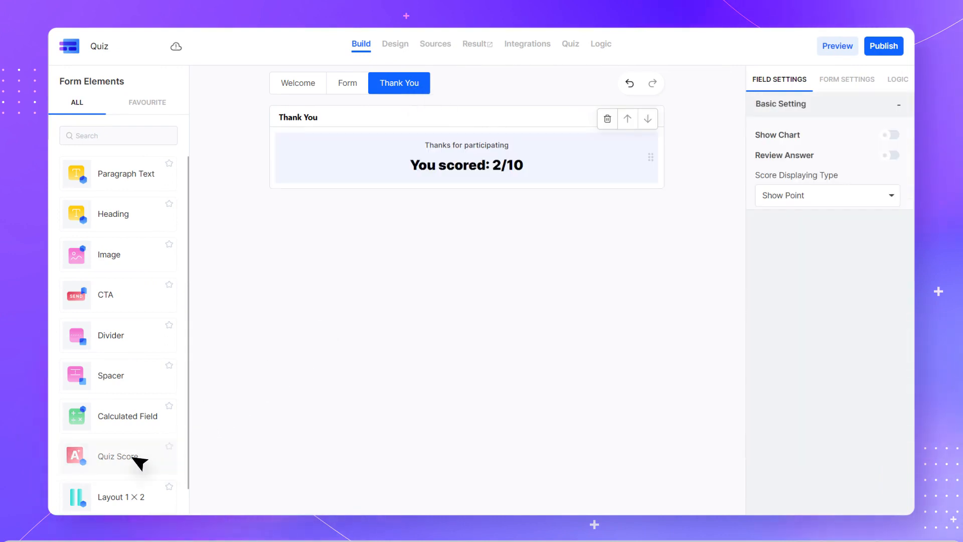
Replace the Quiz Score message with "Thanks for playing our quiz. Your score is as follows.".
{"action": "triple_click", "coordinate": [465, 146]}
{"action": "type", "text": "Thanks for playing our"}
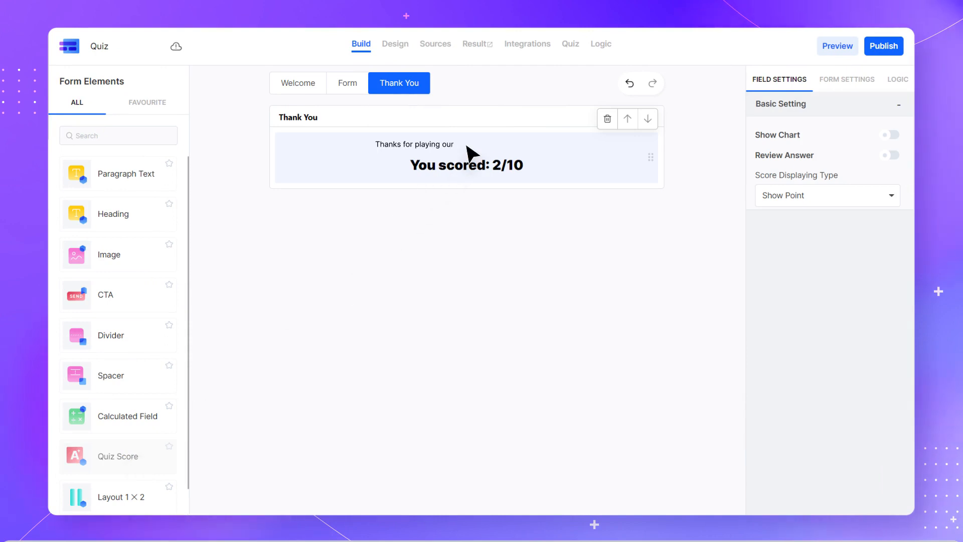
{"action": "type", "text": " quiz. Your score is as follows."}
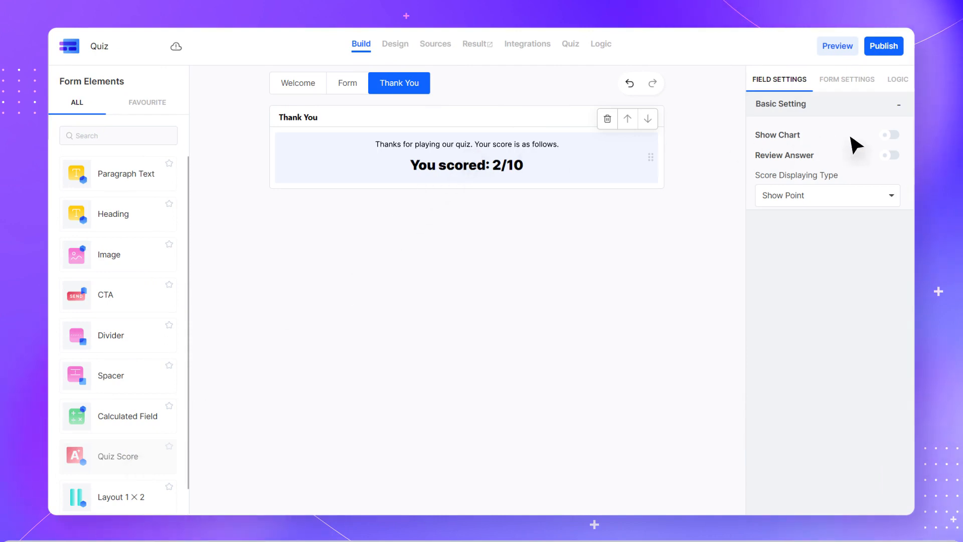
Turn on the chart and answer review for the quiz score, and display the score as a percentage.
{"action": "left_click", "coordinate": [888, 135]}
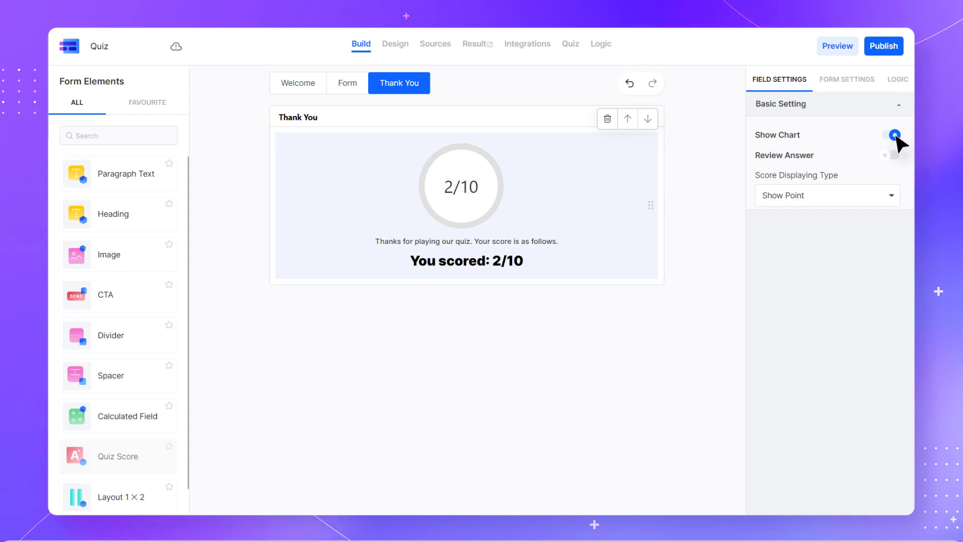
{"action": "left_click", "coordinate": [888, 156]}
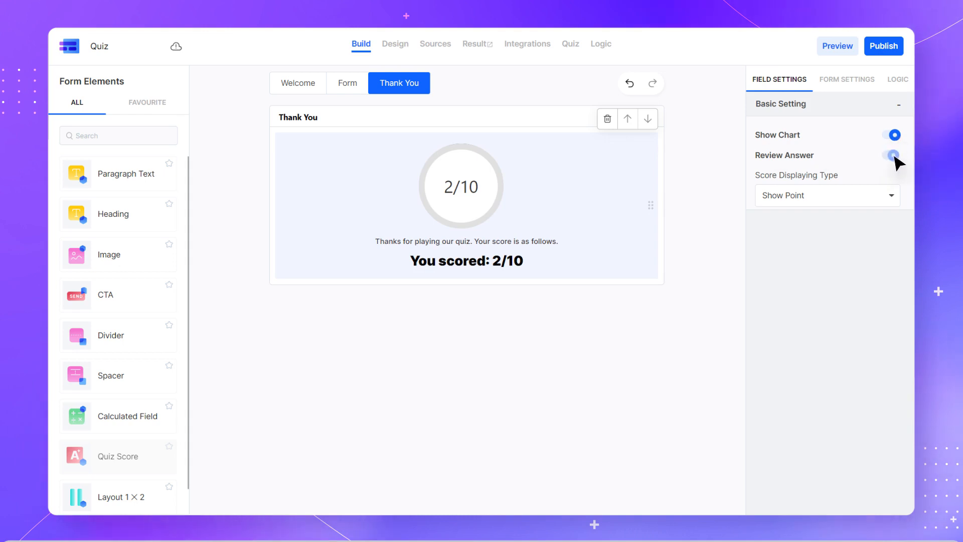
{"action": "left_click", "coordinate": [851, 200]}
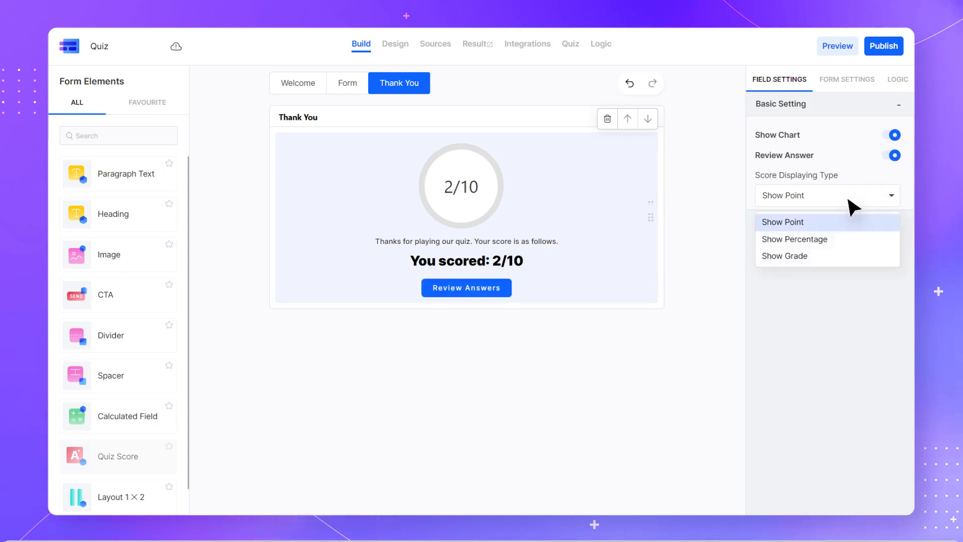
{"action": "left_click", "coordinate": [851, 242]}
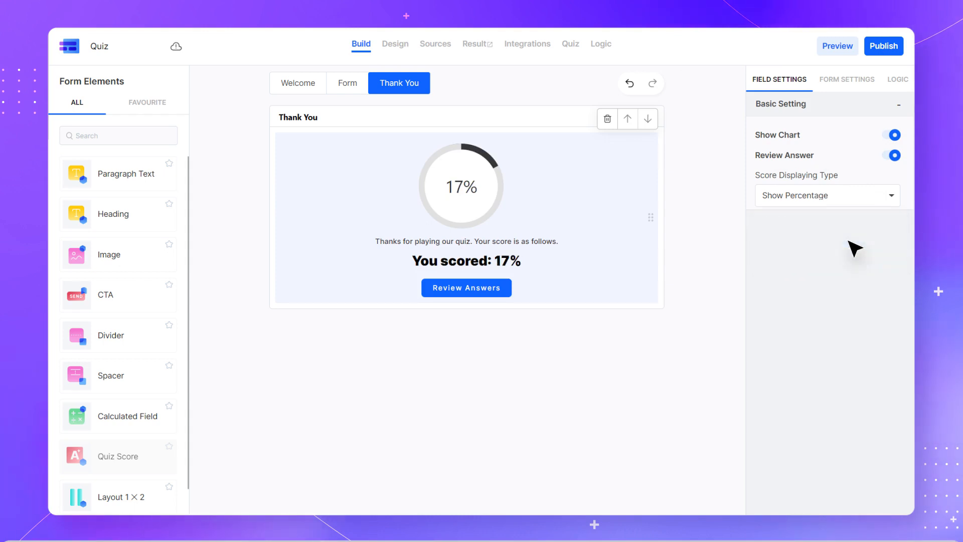
Display the score as a grade, with Pass at a minimum of 60 and an added Distinction grade at a minimum of 75.
{"action": "left_click", "coordinate": [819, 200]}
{"action": "left_click", "coordinate": [816, 255]}
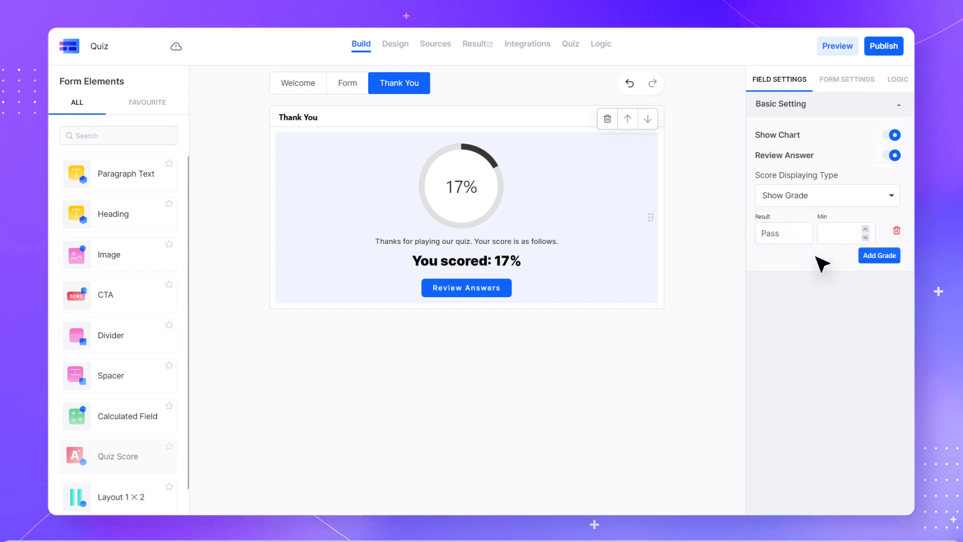
{"action": "left_click", "coordinate": [839, 234]}
{"action": "type", "text": "60"}
{"action": "left_click", "coordinate": [883, 257]}
{"action": "type", "text": "Distinction"}
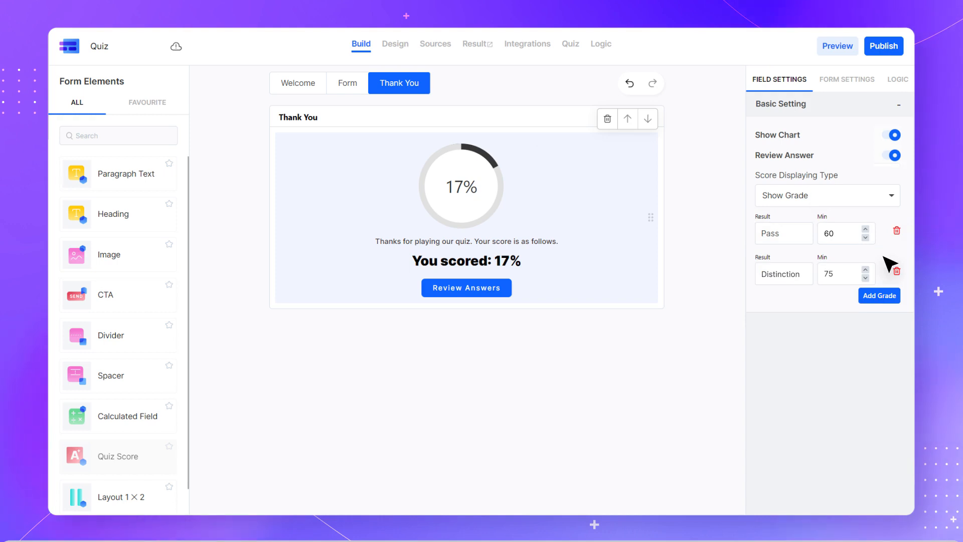
Add an Excellent grade with a minimum of 90 to the quiz score and publish the form.
{"action": "left_click", "coordinate": [884, 296]}
{"action": "type", "text": "90"}
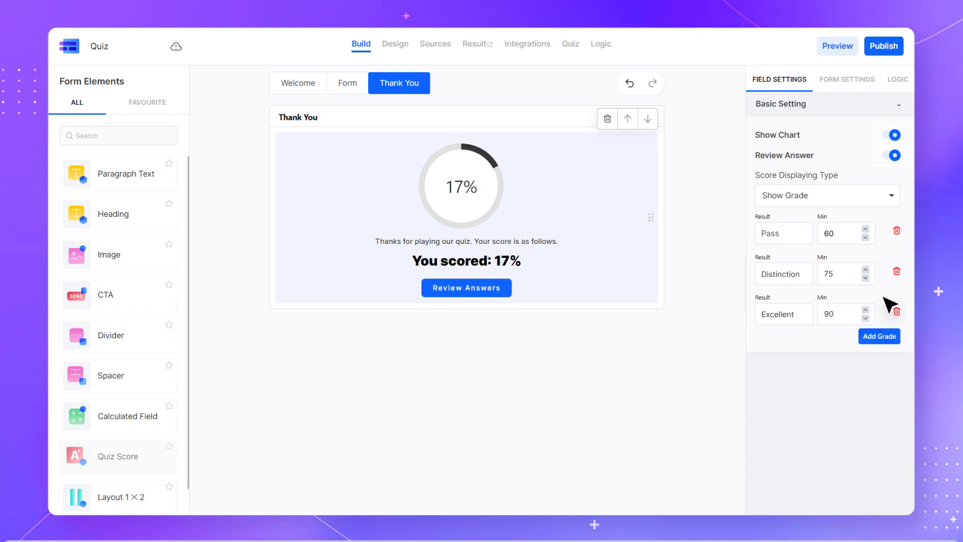
{"action": "left_click", "coordinate": [885, 48]}
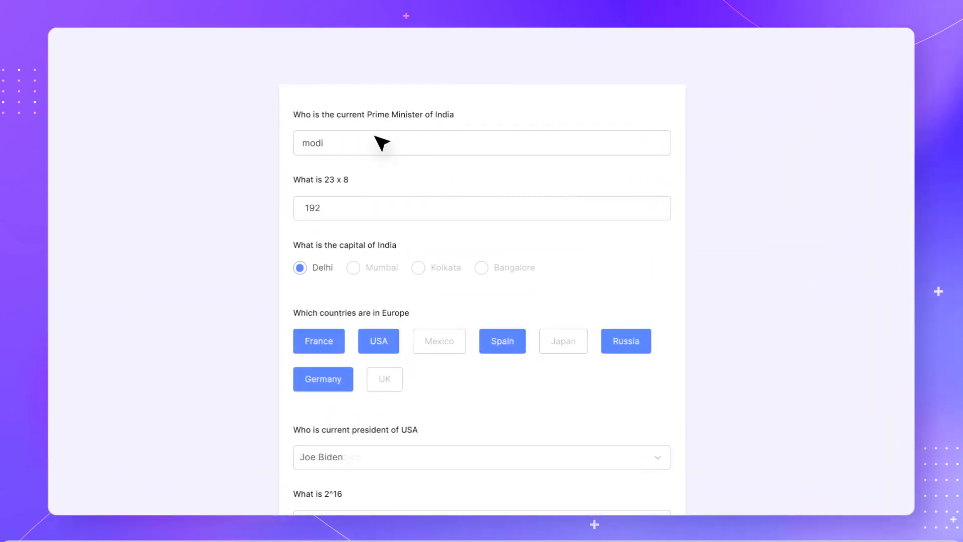
Submit the filled-in quiz and review the given answers against the correct ones.
{"action": "scroll", "coordinate": [380, 142], "scroll_direction": "down", "scroll_amount": 5}
{"action": "scroll", "coordinate": [380, 110], "scroll_direction": "down", "scroll_amount": 3}
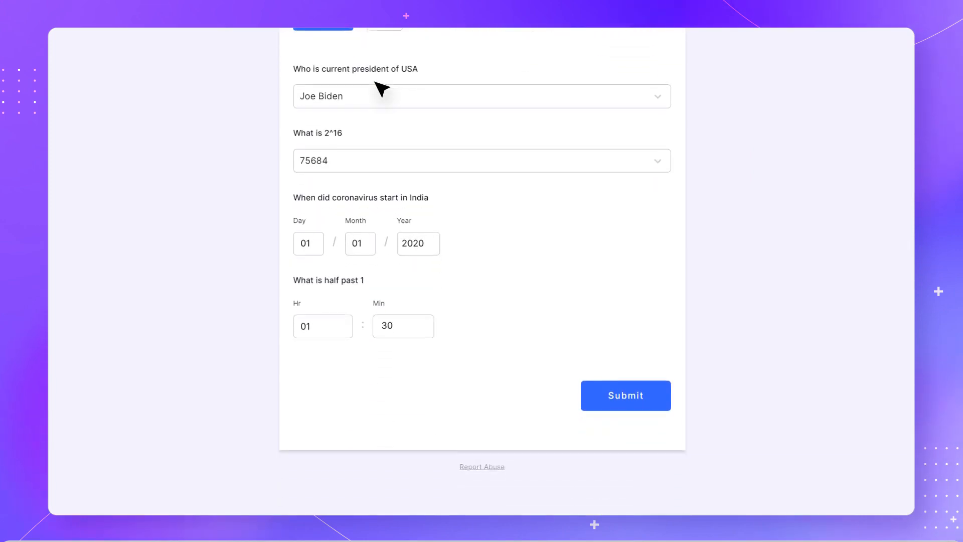
{"action": "left_click", "coordinate": [628, 401]}
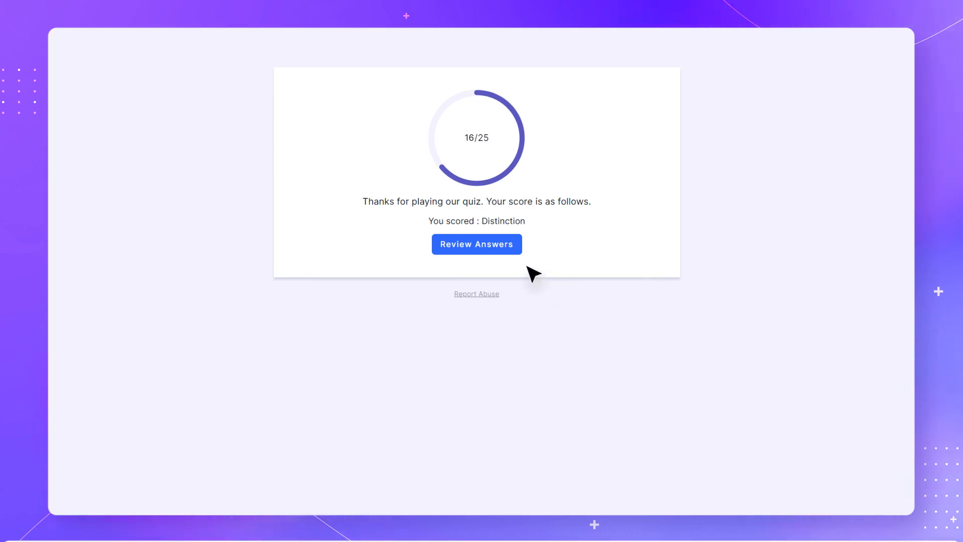
{"action": "left_click", "coordinate": [494, 254]}
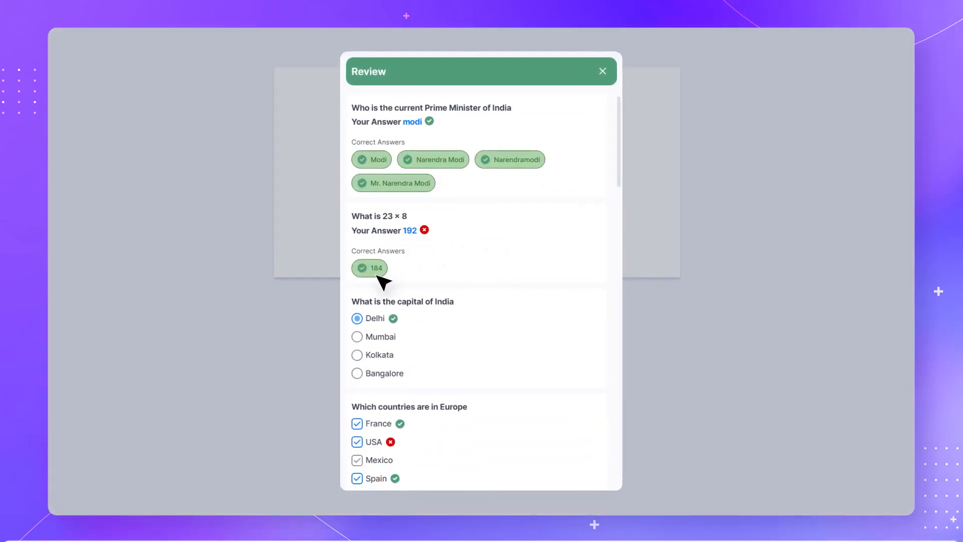
{"action": "scroll", "coordinate": [377, 275], "scroll_direction": "down", "scroll_amount": 10}
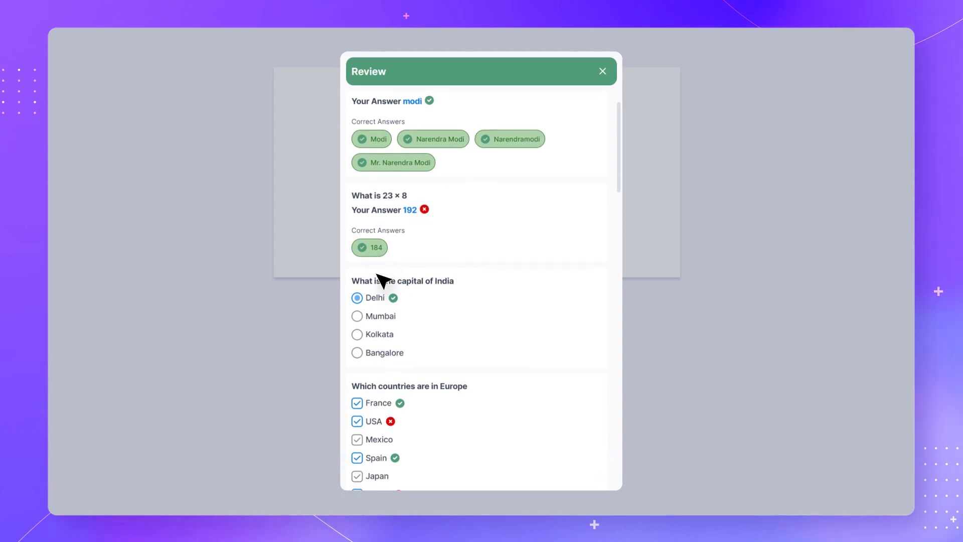